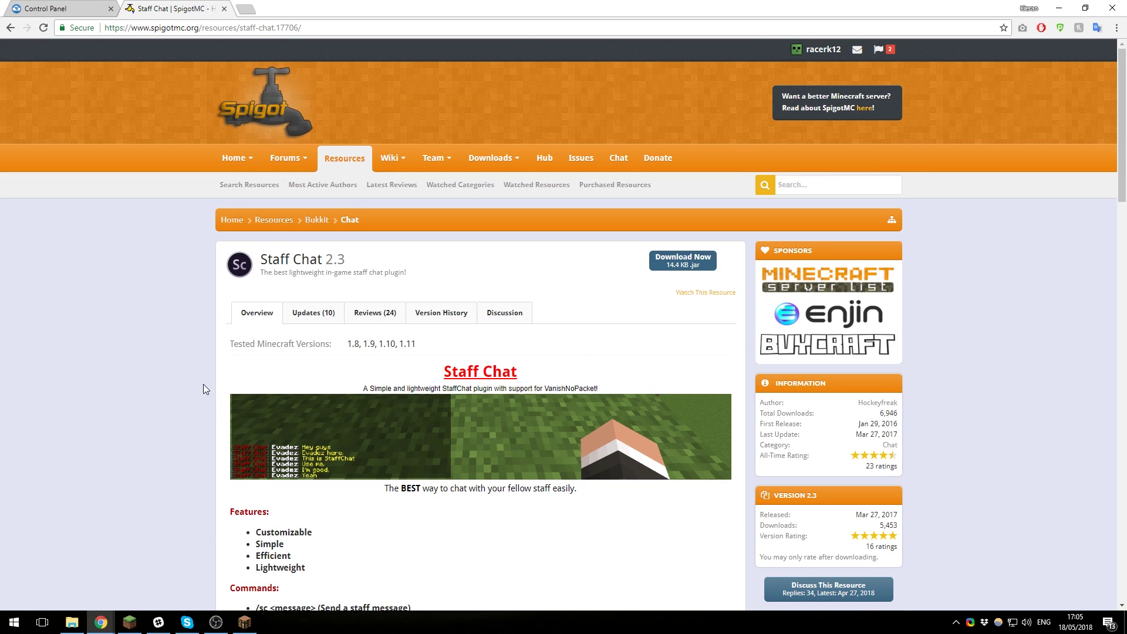
- Scroll the Staff Chat 2.3 resource page down to its commands and permissions
{"action": "scroll", "coordinate": [185, 388], "scroll_direction": "down", "scroll_amount": 2}
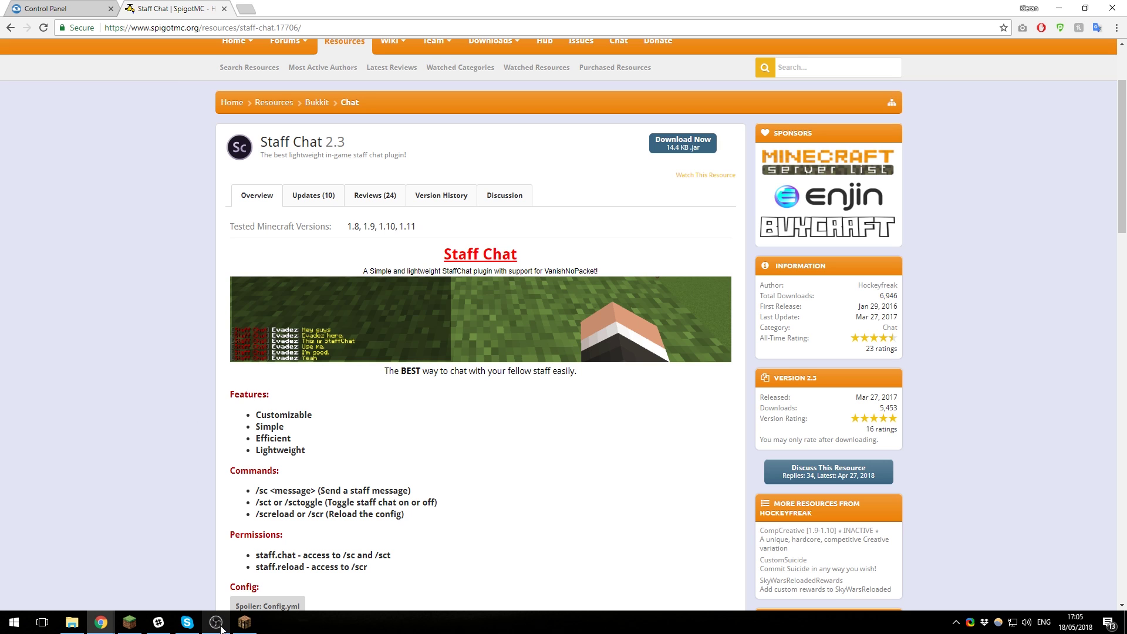
- Switch to Minecraft and post 'Hello' in staff chat with /sc Hello
{"action": "left_click", "coordinate": [245, 623]}
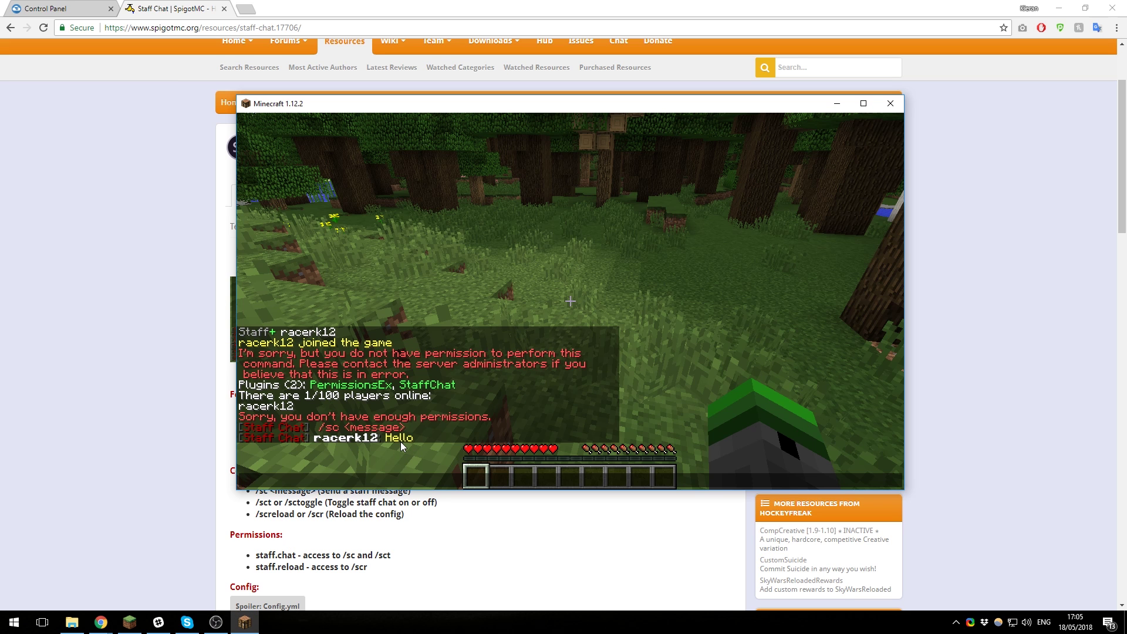
{"action": "key", "text": "Escape"}
{"action": "type", "text": "t/sc"}
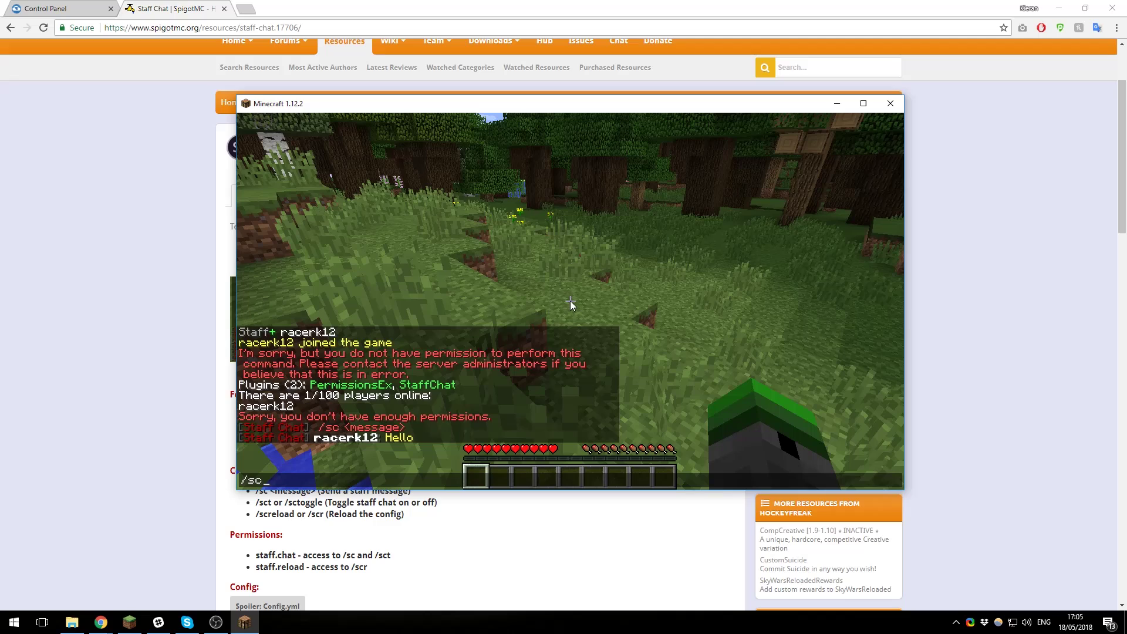
{"action": "type", "text": " Hello"}
{"action": "key", "text": "Return"}
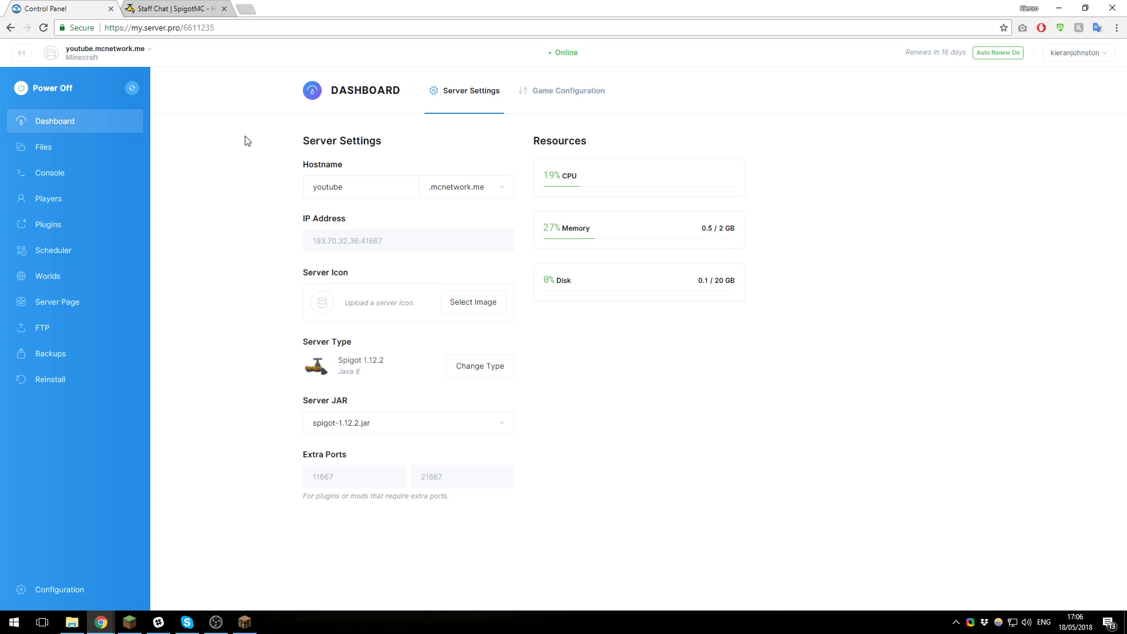
- Install Staff Chat from the Spigot plugin list via a 'staff chat' search, then restart the server
{"action": "left_click", "coordinate": [77, 229]}
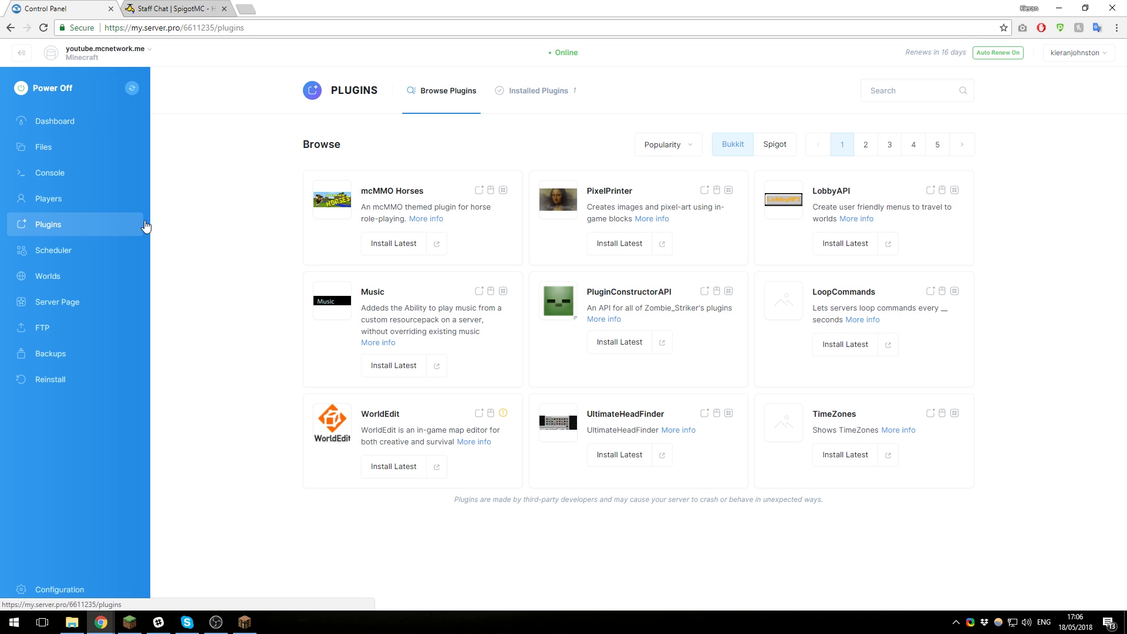
{"action": "left_click", "coordinate": [781, 151]}
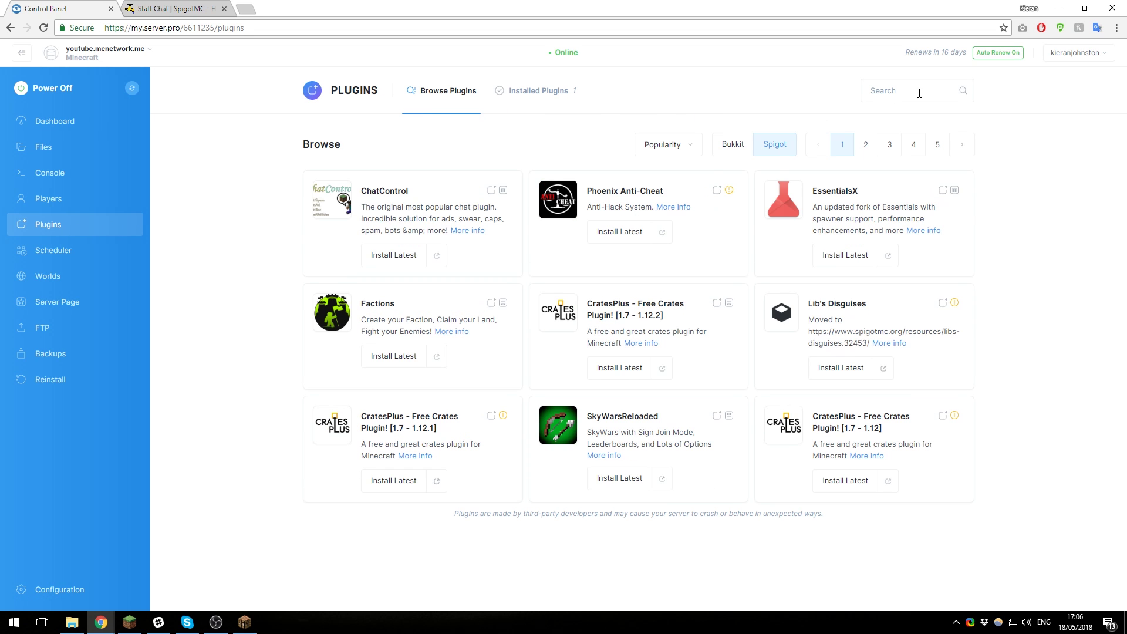
{"action": "left_click", "coordinate": [919, 93]}
{"action": "type", "text": "staff chat"}
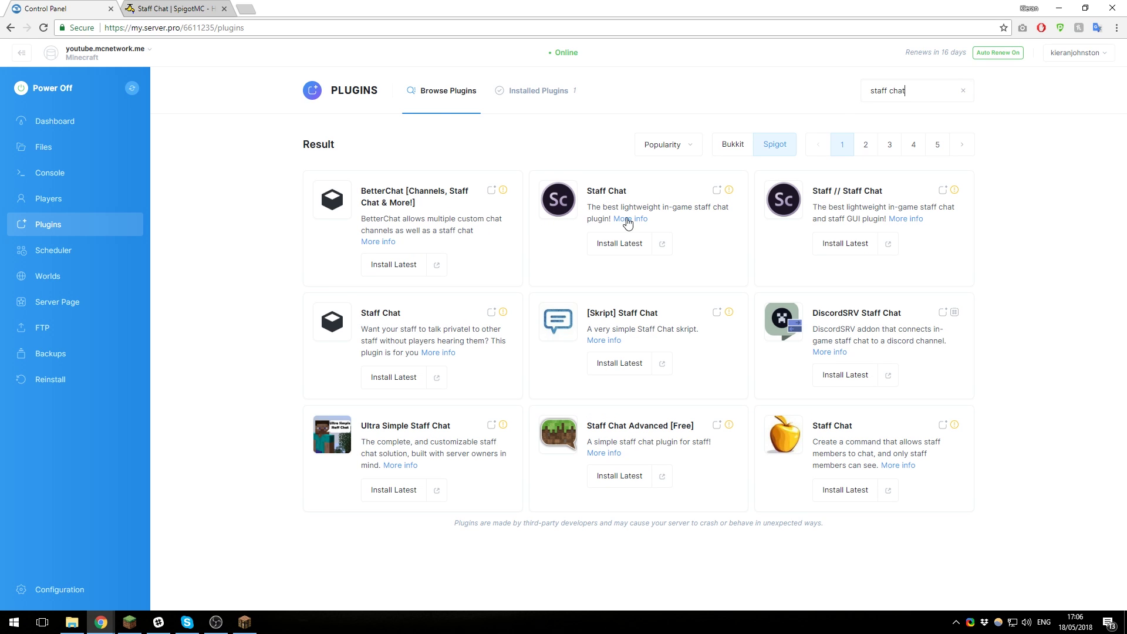
{"action": "left_click", "coordinate": [613, 246]}
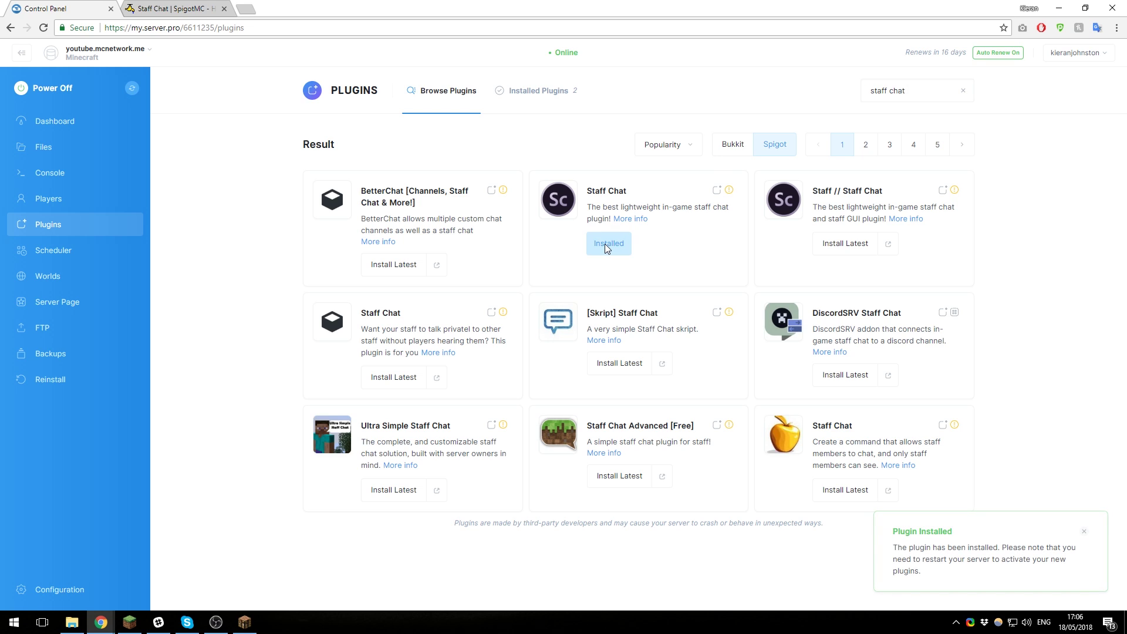
{"action": "left_click", "coordinate": [132, 88]}
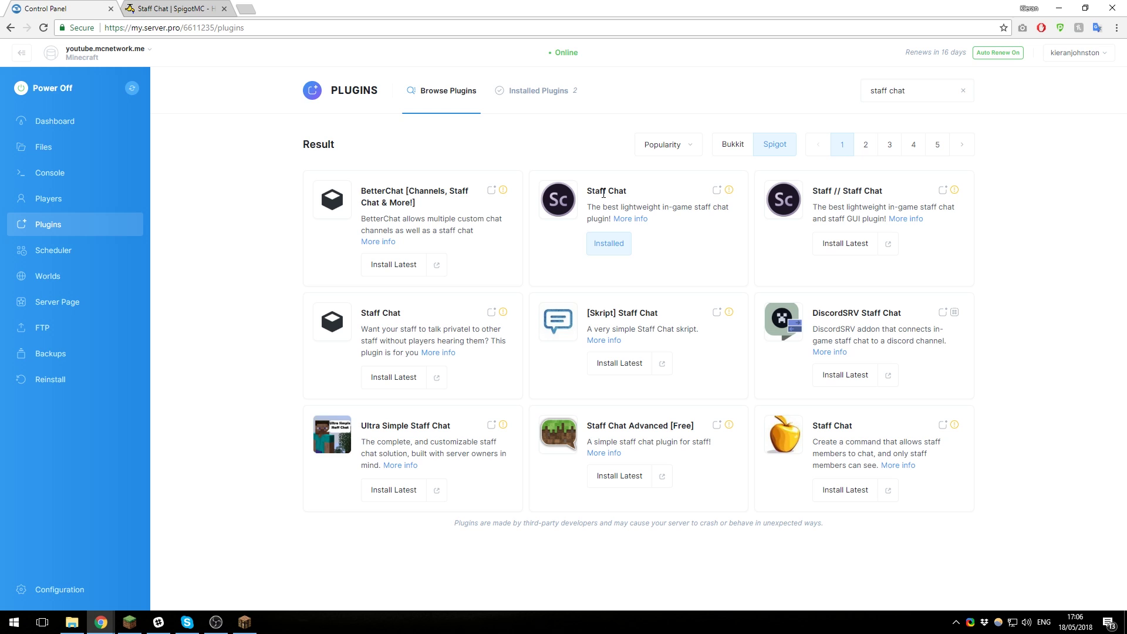
- Review the Permissions section on the SpigotMC Staff Chat plugin page
{"action": "key", "text": "ctrl+shift+t"}
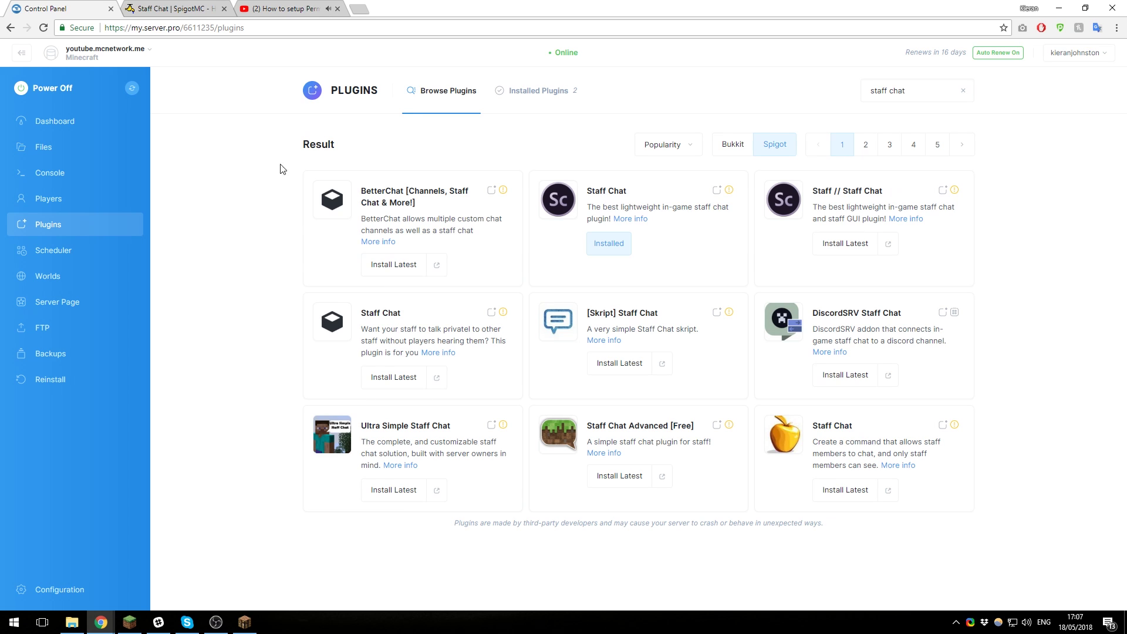
{"action": "left_click", "coordinate": [289, 8]}
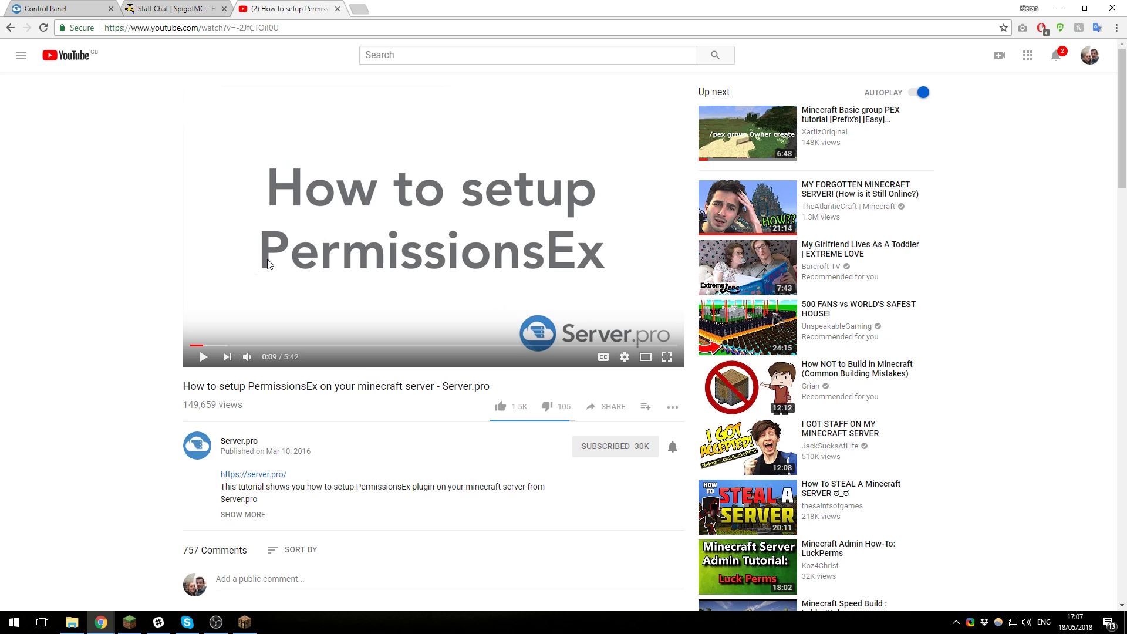
{"action": "left_click", "coordinate": [172, 8]}
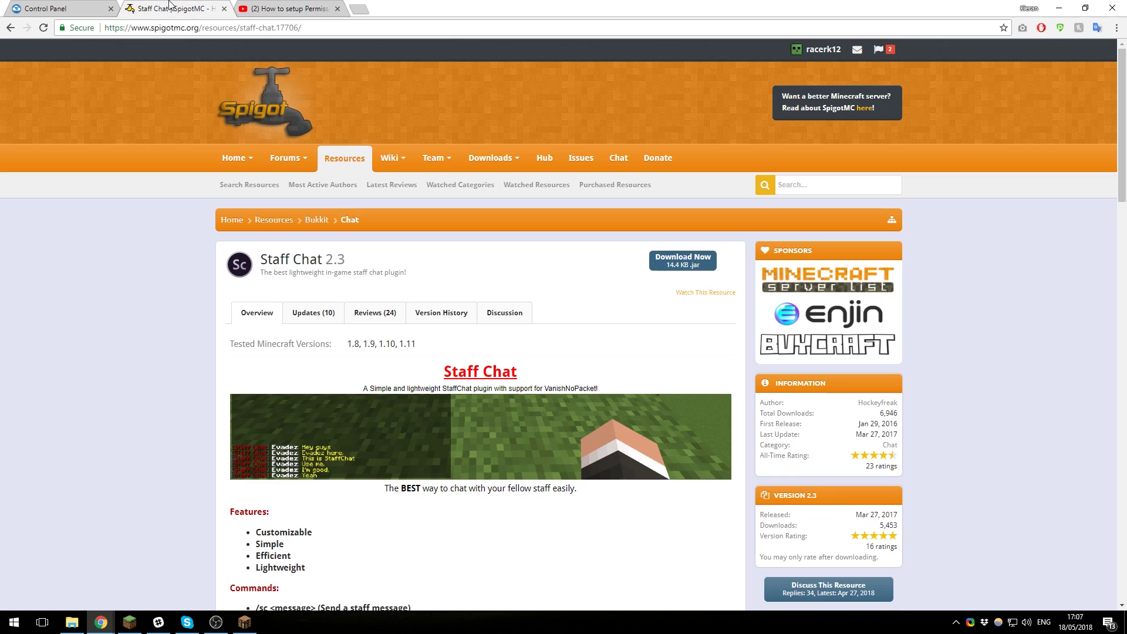
{"action": "scroll", "coordinate": [203, 210], "scroll_direction": "down", "scroll_amount": 3}
{"action": "scroll", "coordinate": [206, 209], "scroll_direction": "down", "scroll_amount": 1}
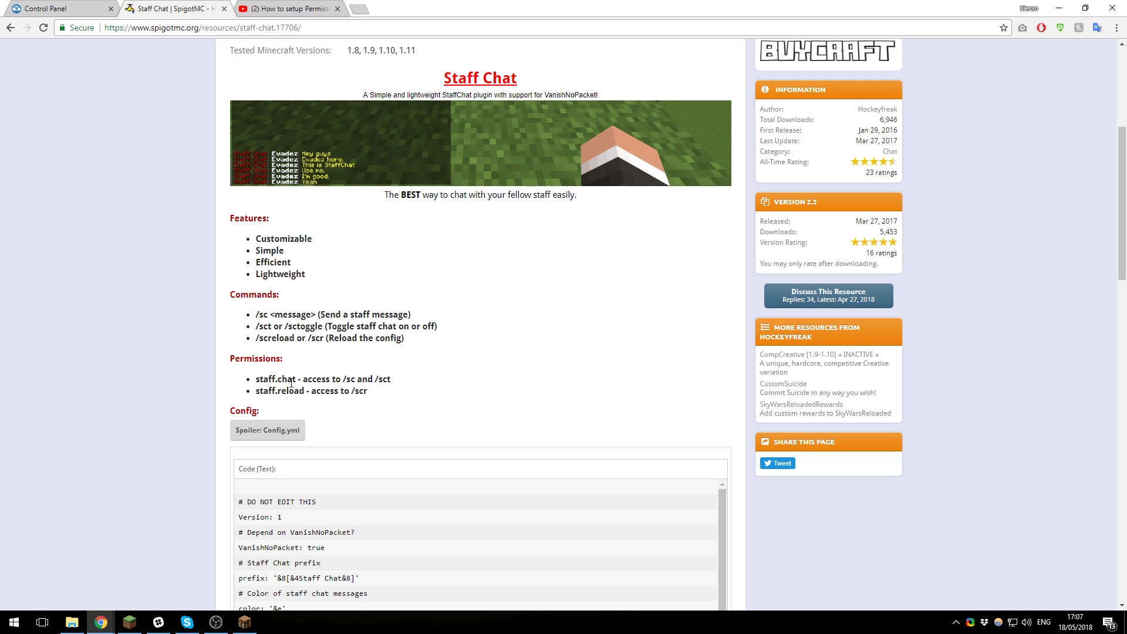
{"action": "scroll", "coordinate": [292, 383], "scroll_direction": "up", "scroll_amount": 3}
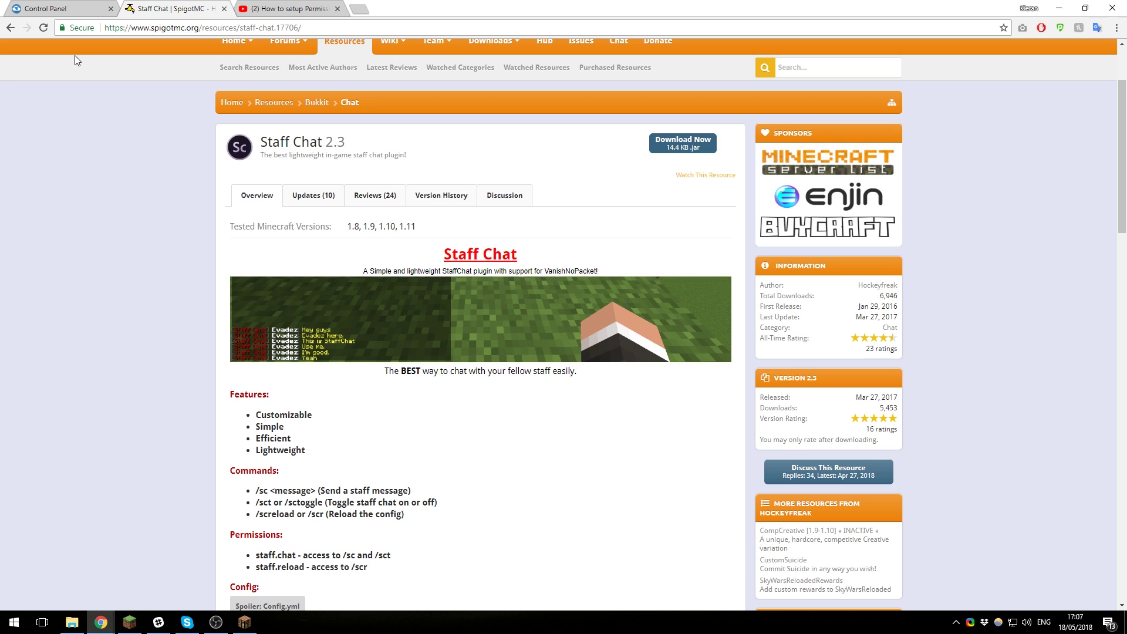
- Restart the server again from the control panel and return to Minecraft
{"action": "left_click", "coordinate": [69, 7]}
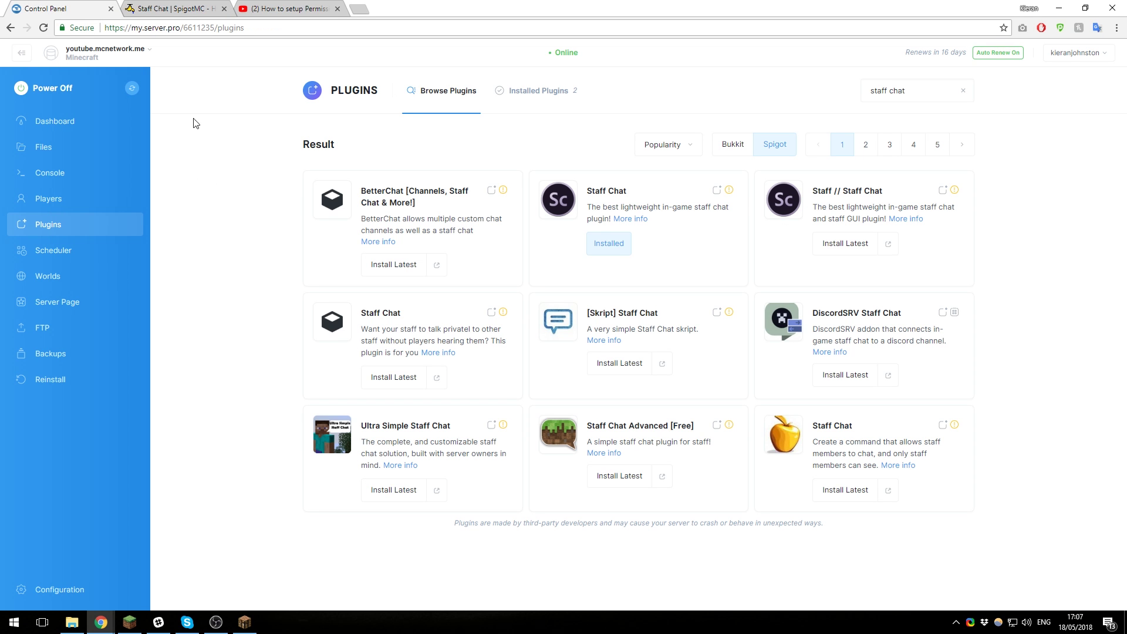
{"action": "left_click", "coordinate": [131, 88]}
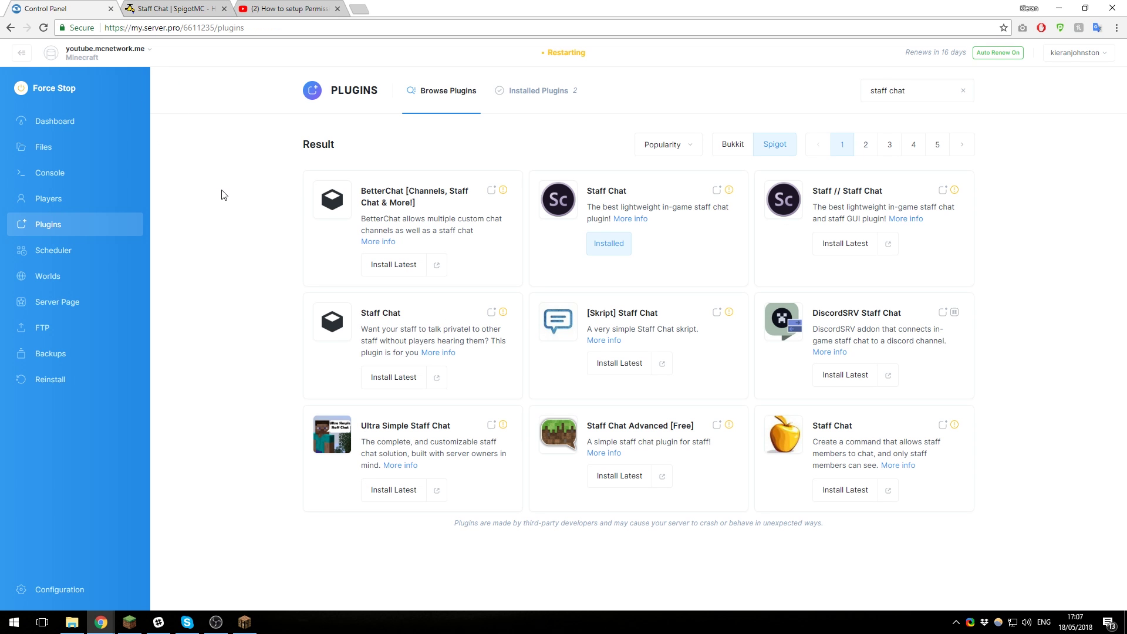
{"action": "key", "text": "alt+Tab"}
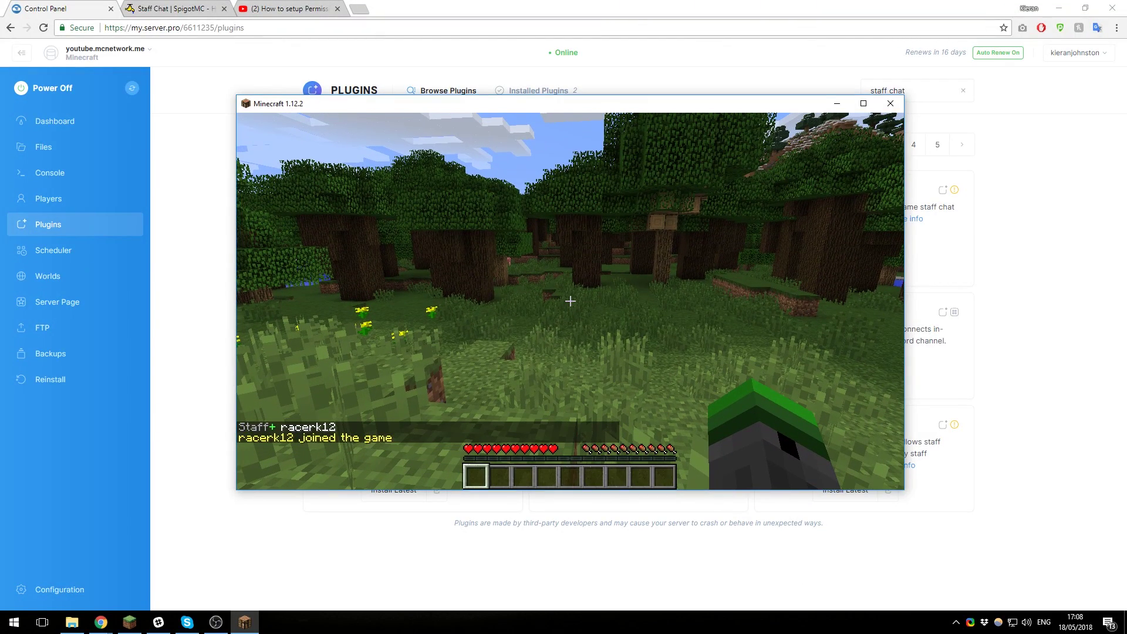
- Send 'Hello' through /sc staff chat, then again as a regular chat message
{"action": "key", "text": "t"}
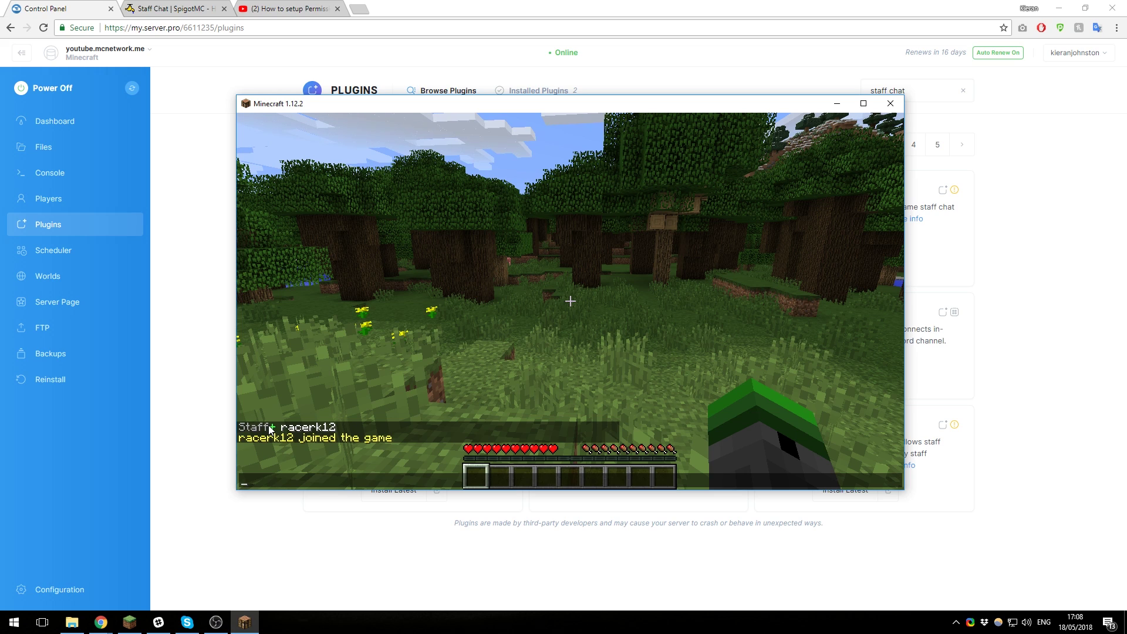
{"action": "type", "text": "/sc Hello"}
{"action": "key", "text": "Return"}
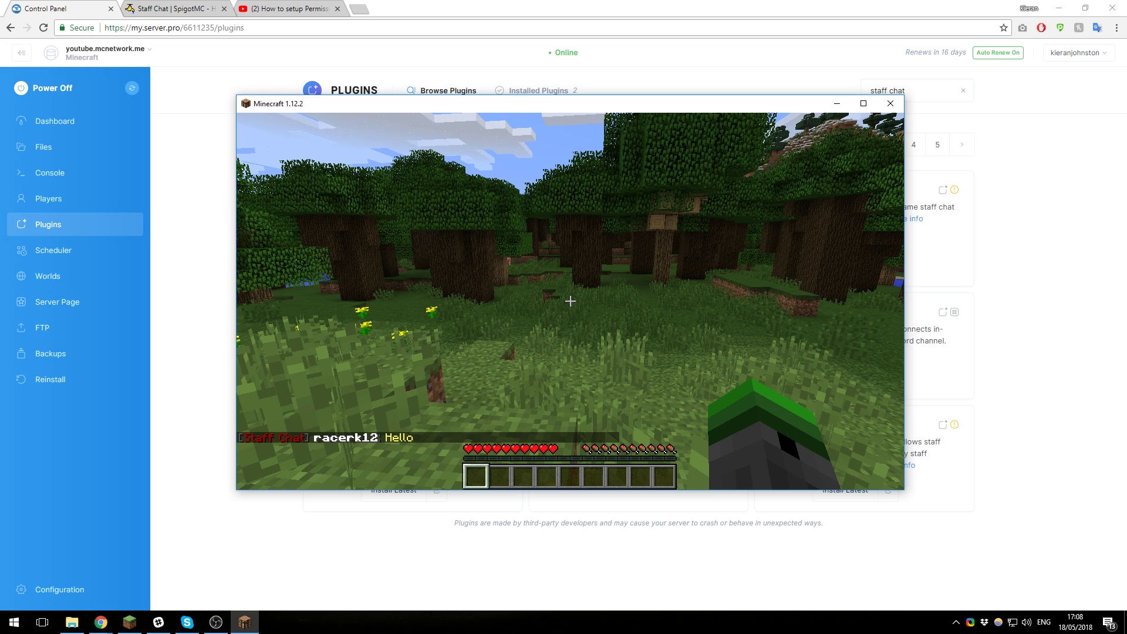
{"action": "type", "text": "t"}
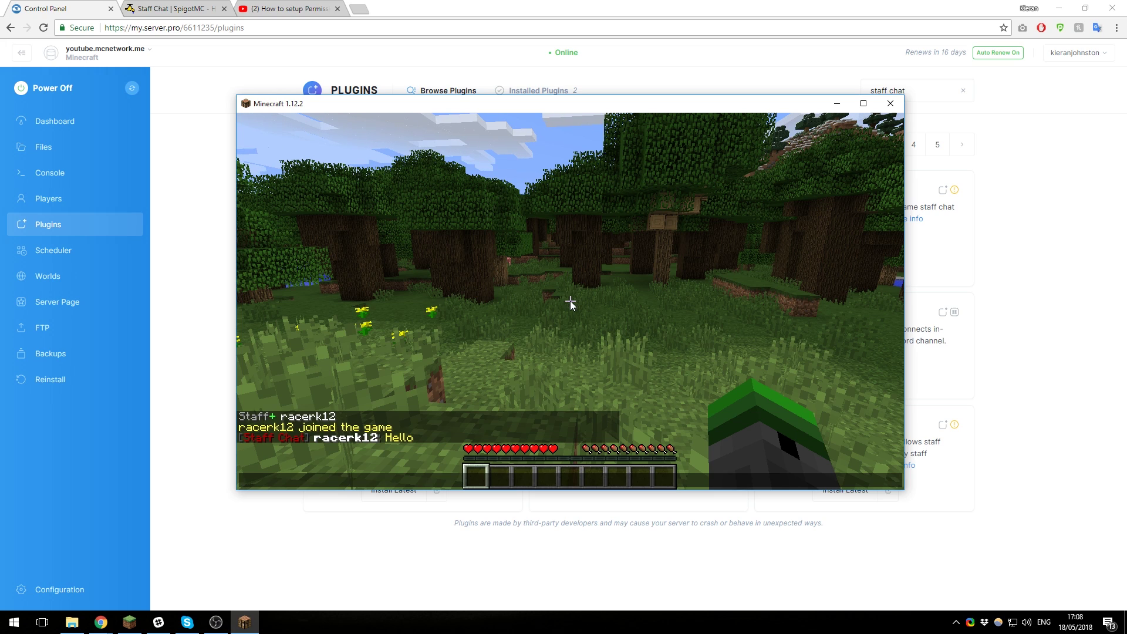
{"action": "type", "text": "Hello"}
{"action": "key", "text": "Return"}
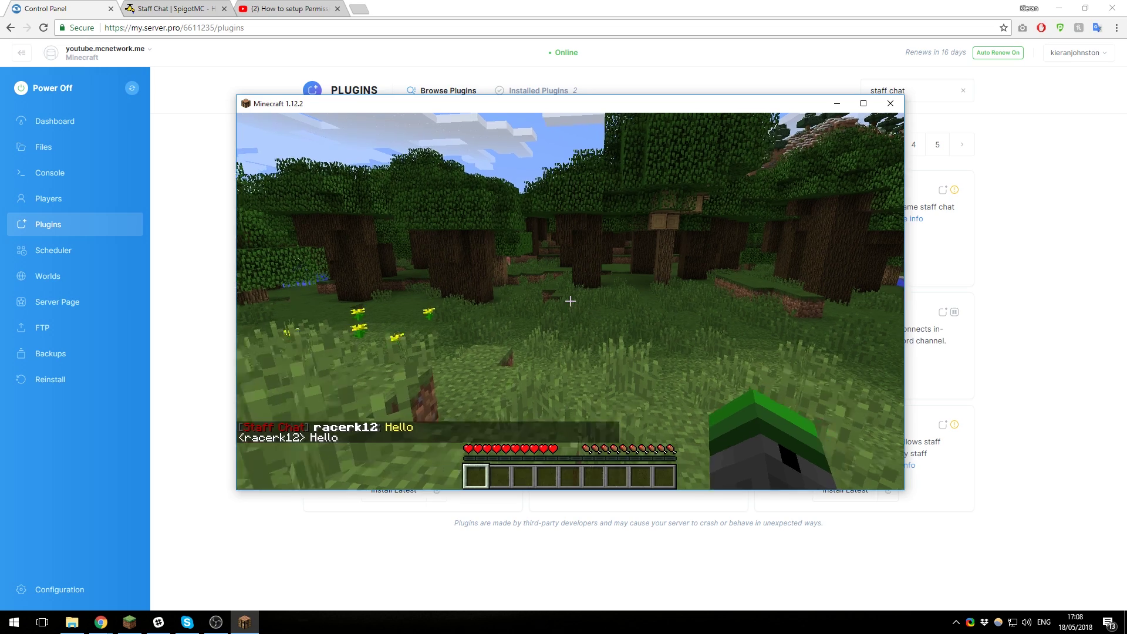
- Walk forward in the game, then go back to the Server.pro plugin browser
{"action": "key", "text": "w"}
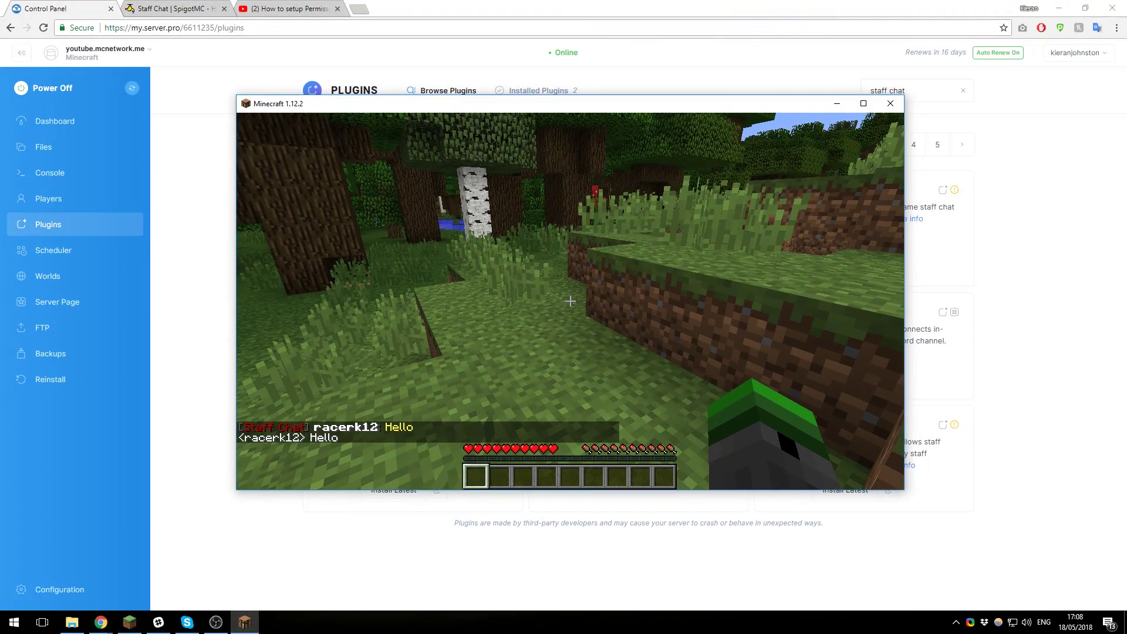
{"action": "key", "text": "t"}
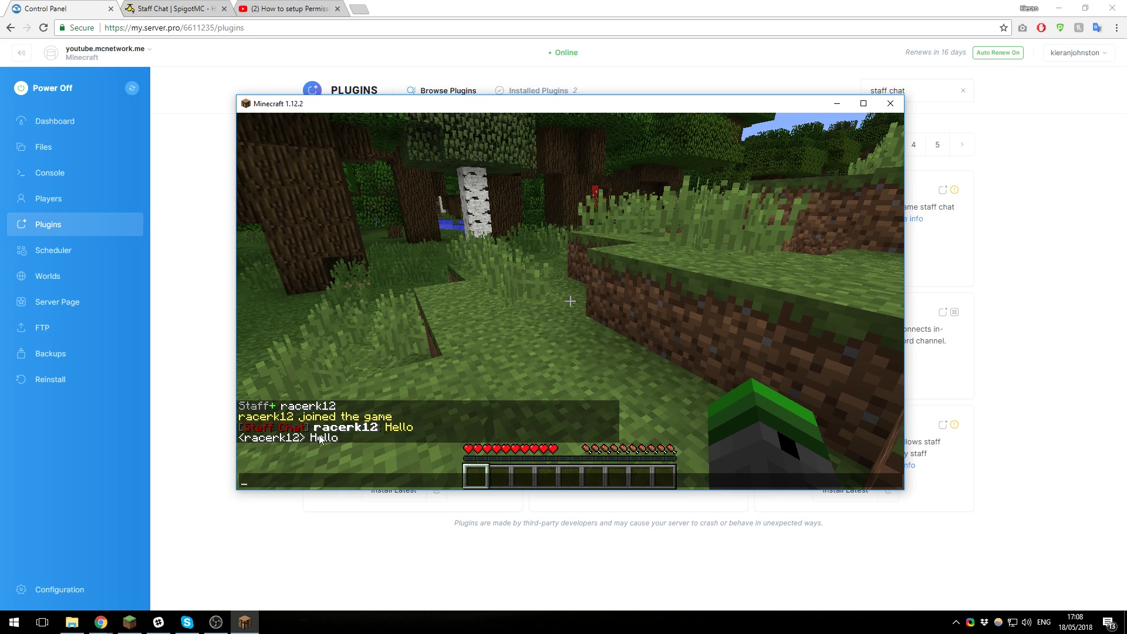
{"action": "left_click", "coordinate": [200, 204]}
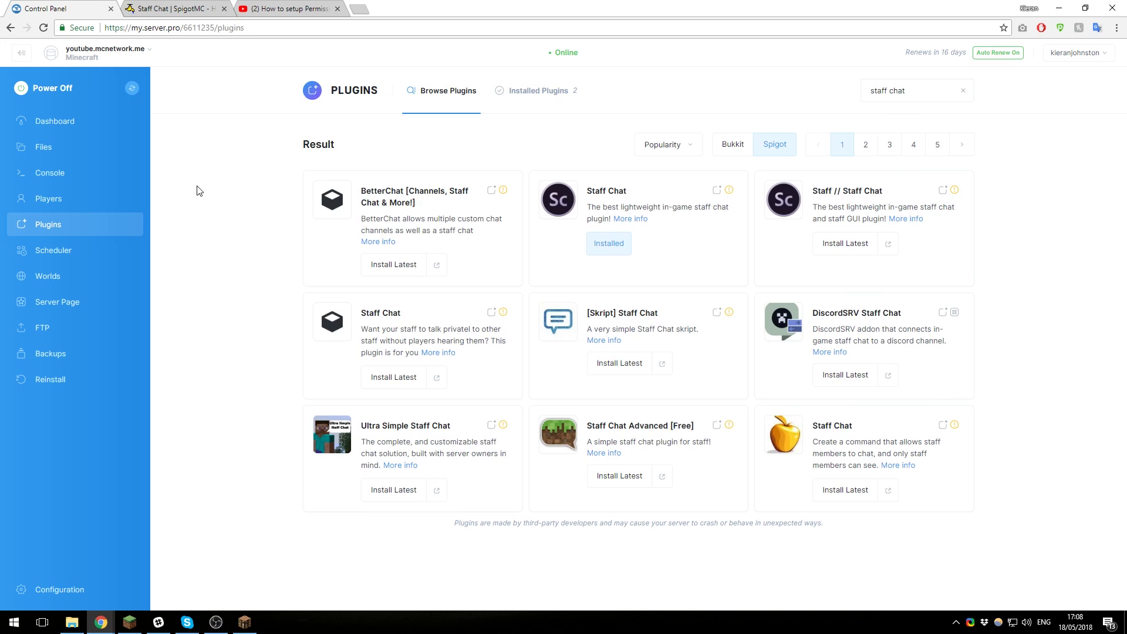
- Open plugins > StaffChat > config.yml from the server's Files section
{"action": "left_click", "coordinate": [76, 147]}
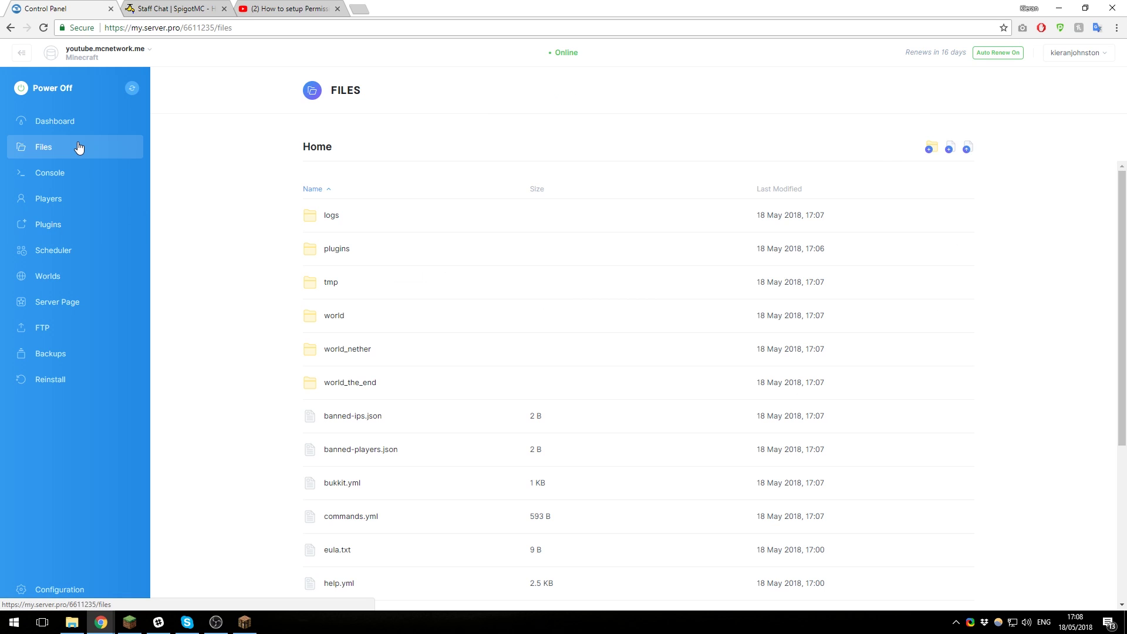
{"action": "left_click", "coordinate": [341, 249]}
{"action": "left_click", "coordinate": [341, 284]}
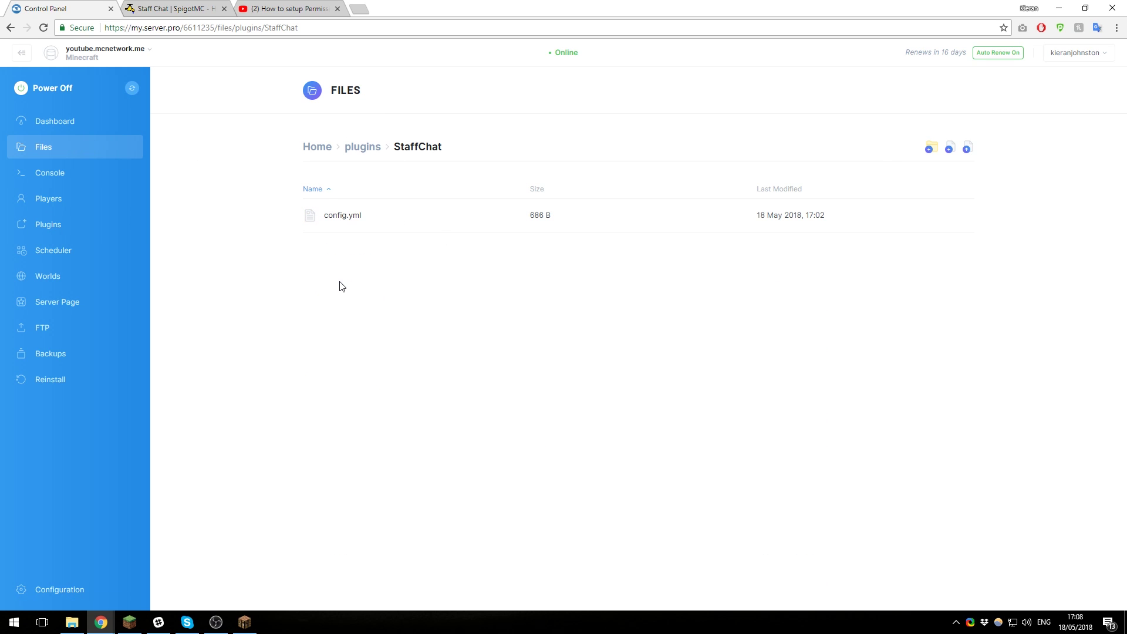
{"action": "left_click", "coordinate": [343, 220]}
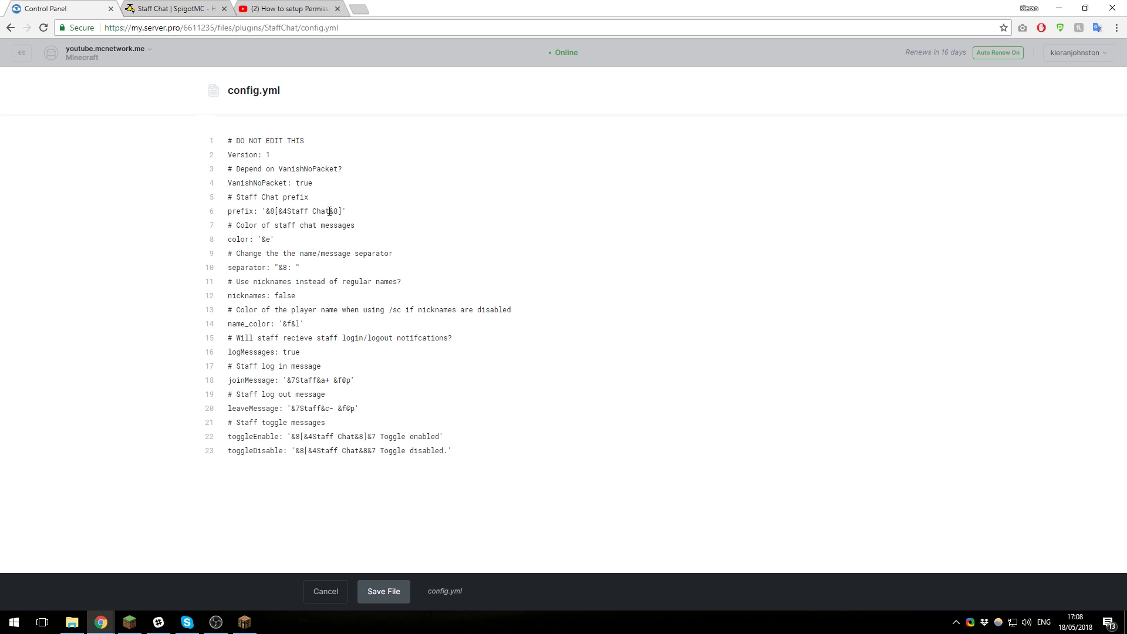
- Replace 'Staff Chat' with 'Server Pro' in the prefix and change colour code &e to &c
{"action": "left_click_drag", "start_coordinate": [330, 211], "coordinate": [287, 211]}
{"action": "type", "text": "Server Pro"}
{"action": "key", "text": "BackSpace"}
{"action": "type", "text": "c"}
- Save config.yml, restart the server, and post /sc hello in Minecraft under the red [Server Pro] prefix
{"action": "left_click", "coordinate": [382, 592]}
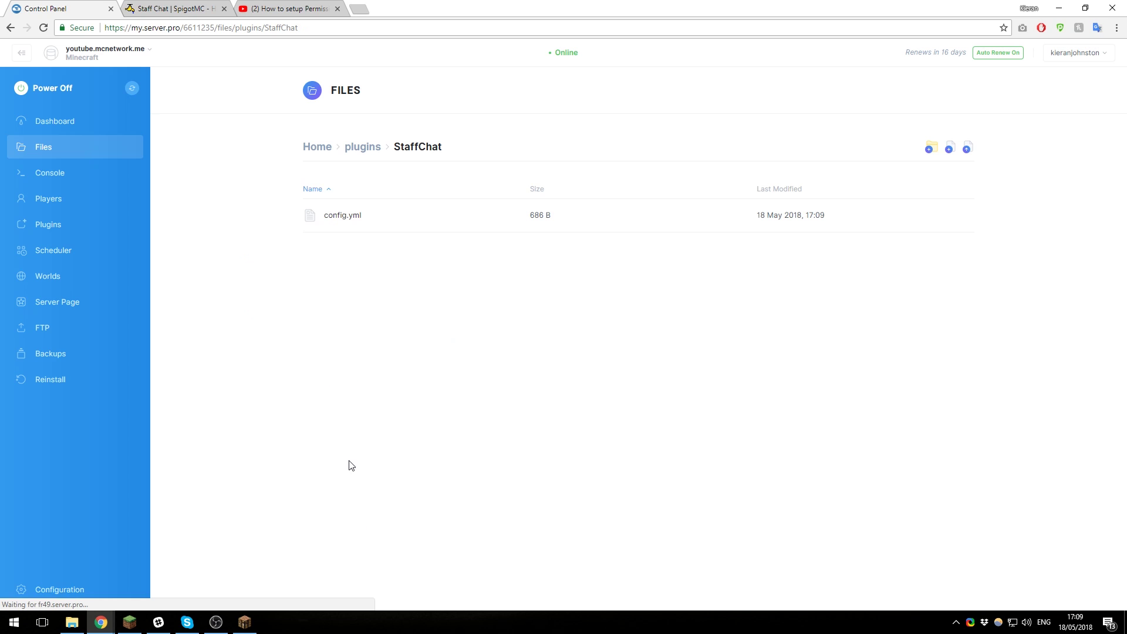
{"action": "left_click", "coordinate": [132, 89]}
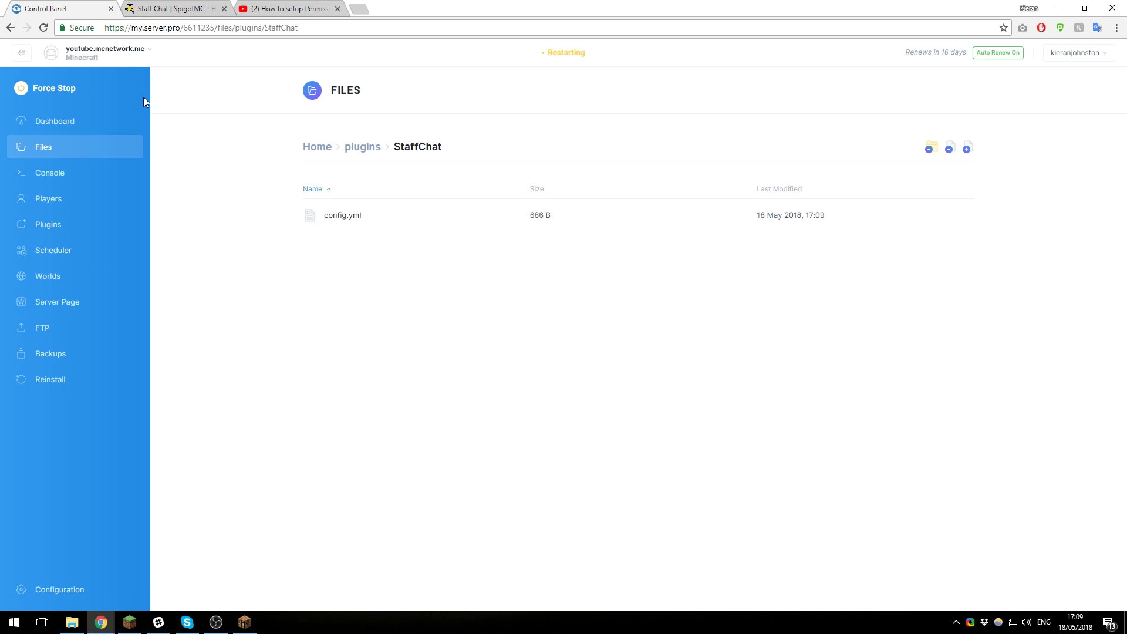
{"action": "key", "text": "alt+Tab"}
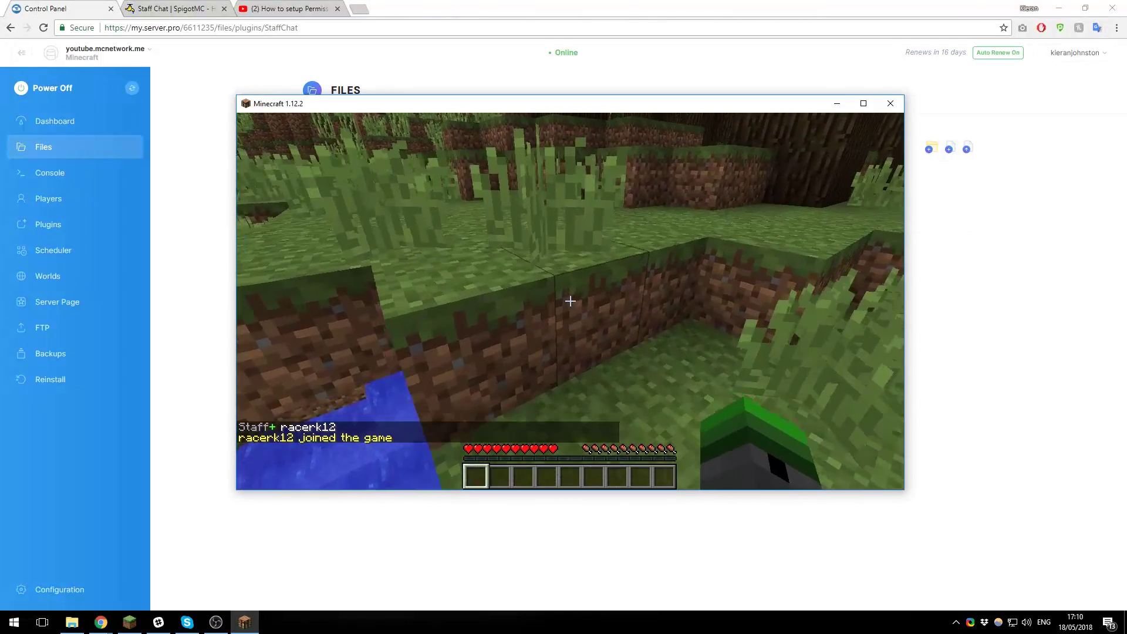
{"action": "key", "text": "t"}
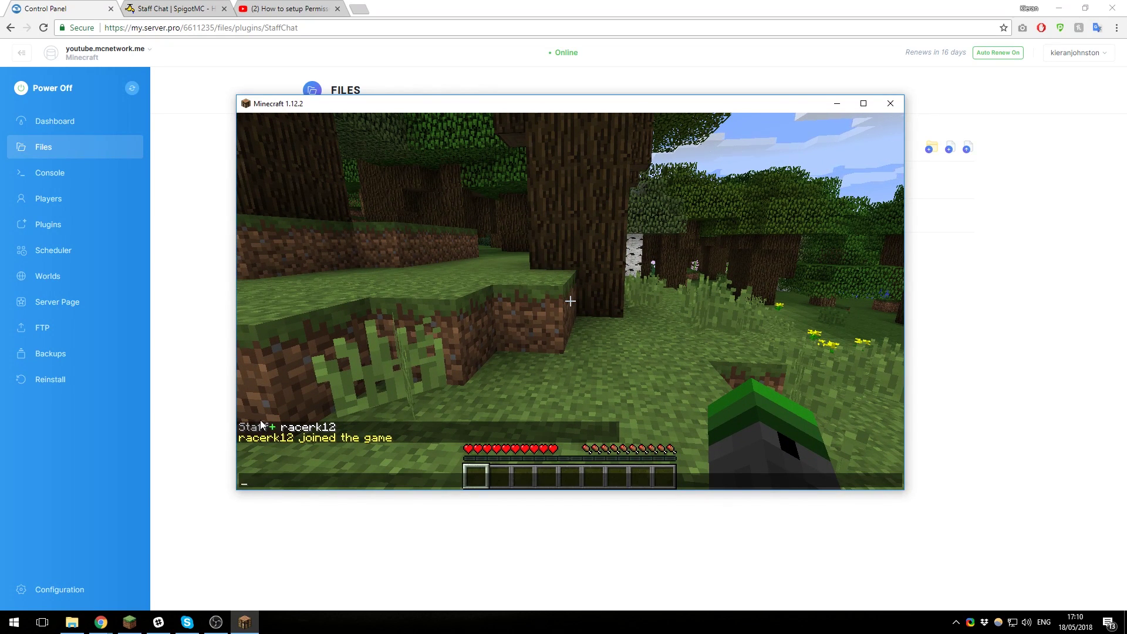
{"action": "type", "text": "/sc hello"}
{"action": "key", "text": "Return"}
{"action": "key", "text": "t"}
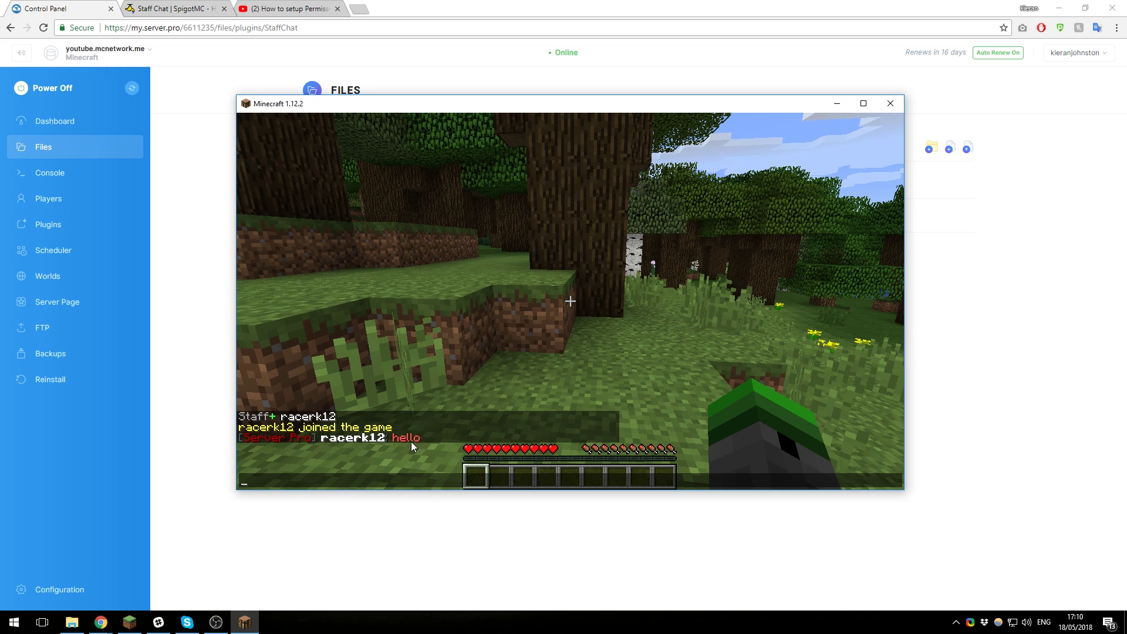
{"action": "key", "text": "Escape"}
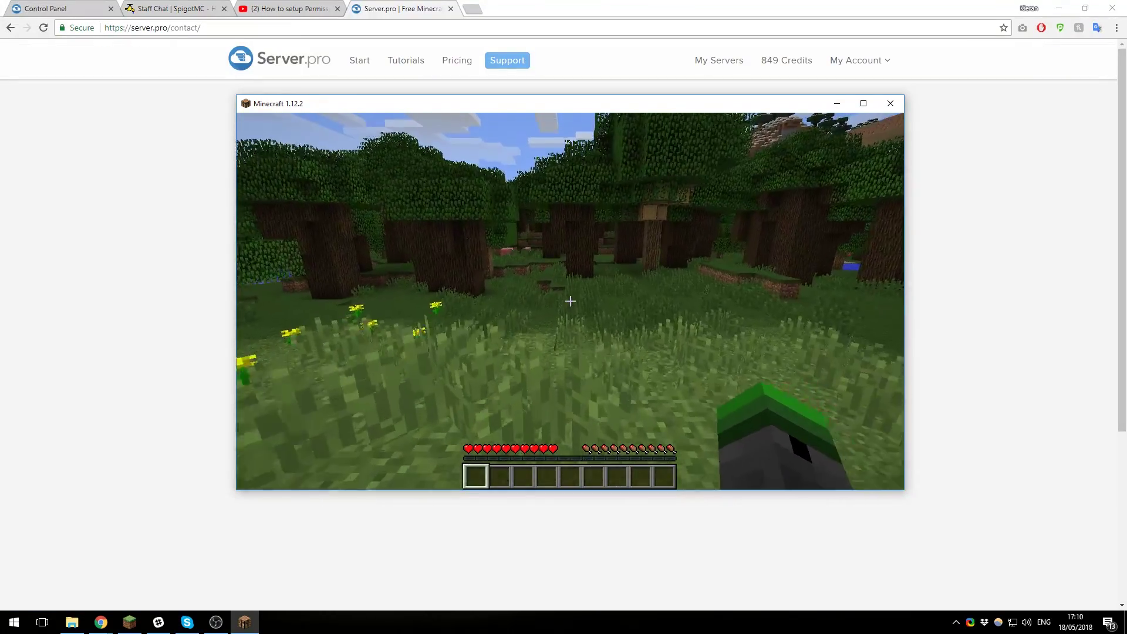
{"action": "key", "text": "t"}
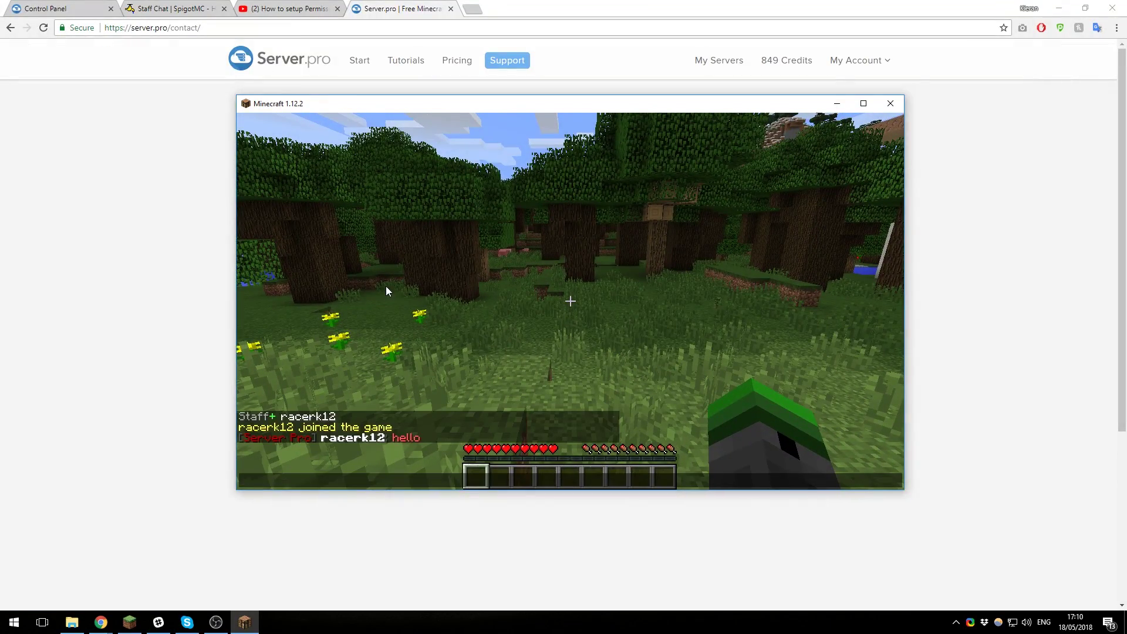
{"action": "left_click", "coordinate": [157, 212]}
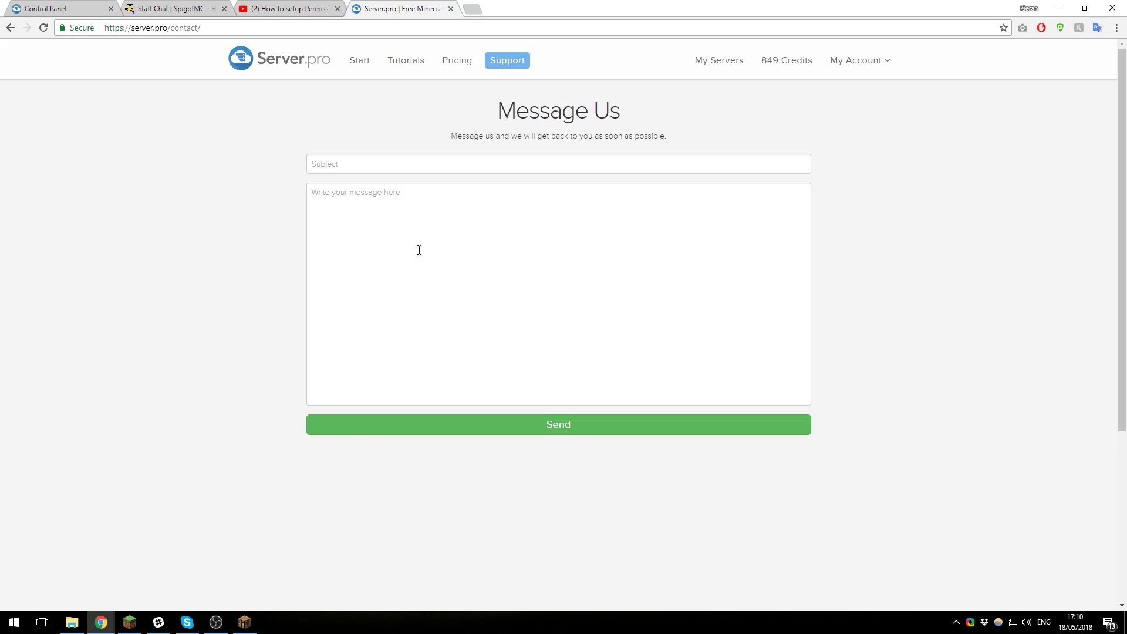
{"action": "left_click", "coordinate": [244, 622]}
{"action": "key", "text": "Escape"}
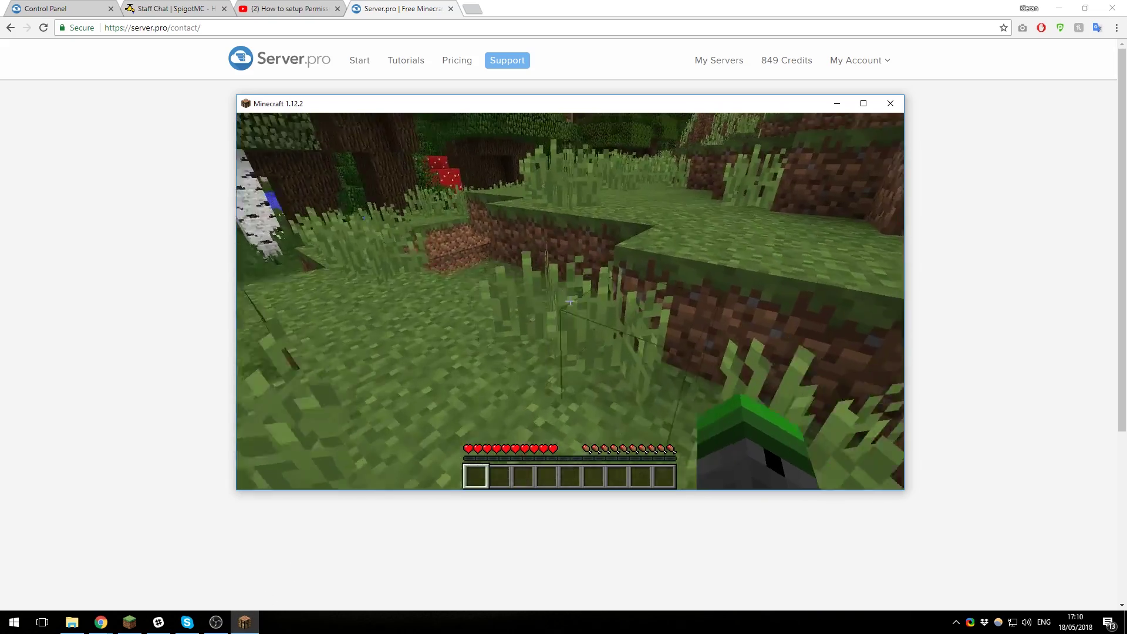